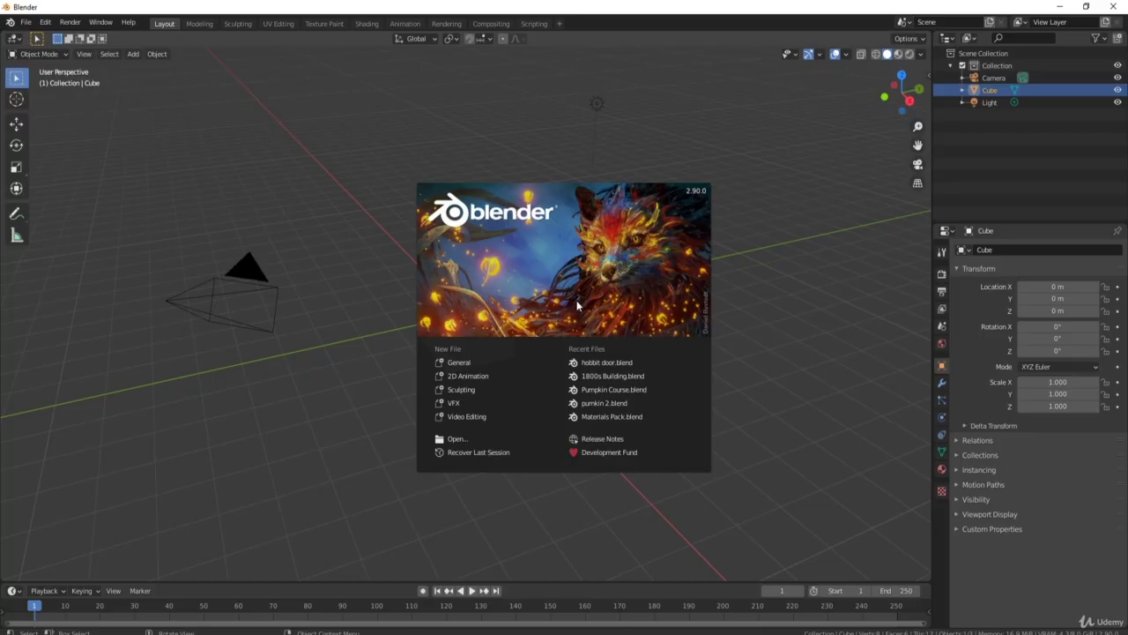
pyautogui.scroll(-3, 295, 332)
pyautogui.scroll(2, 295, 331)
pyautogui.scroll(-3, 295, 331)
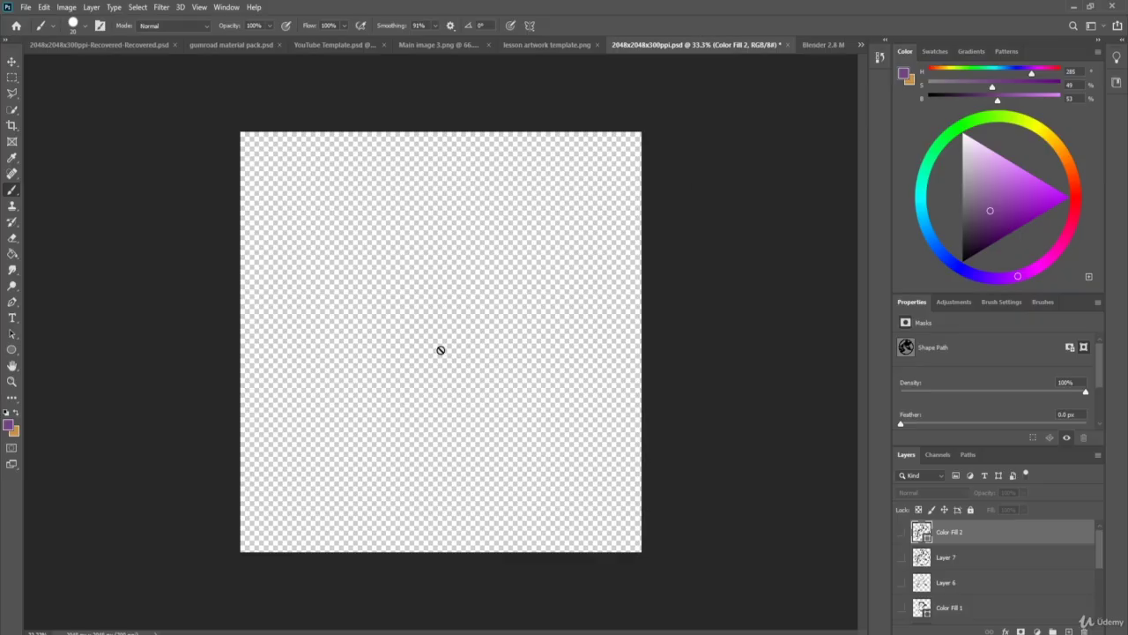
# Enter a width and height of 2048 pixels for a new document and dismiss the setup without creating it
pyautogui.click(26, 8)
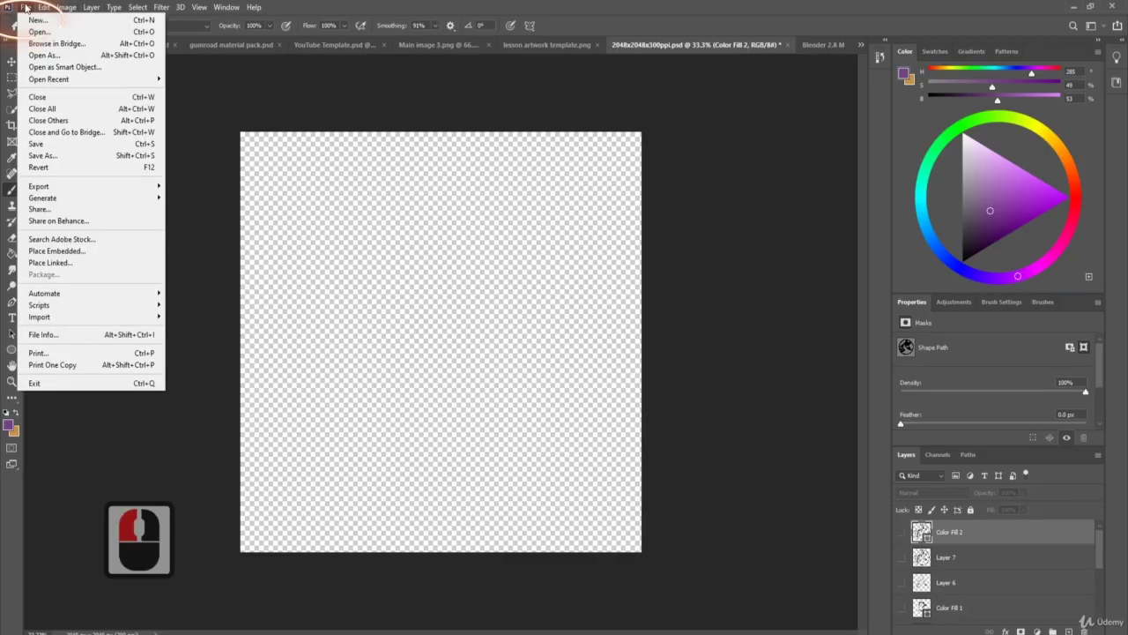
pyautogui.click(37, 19)
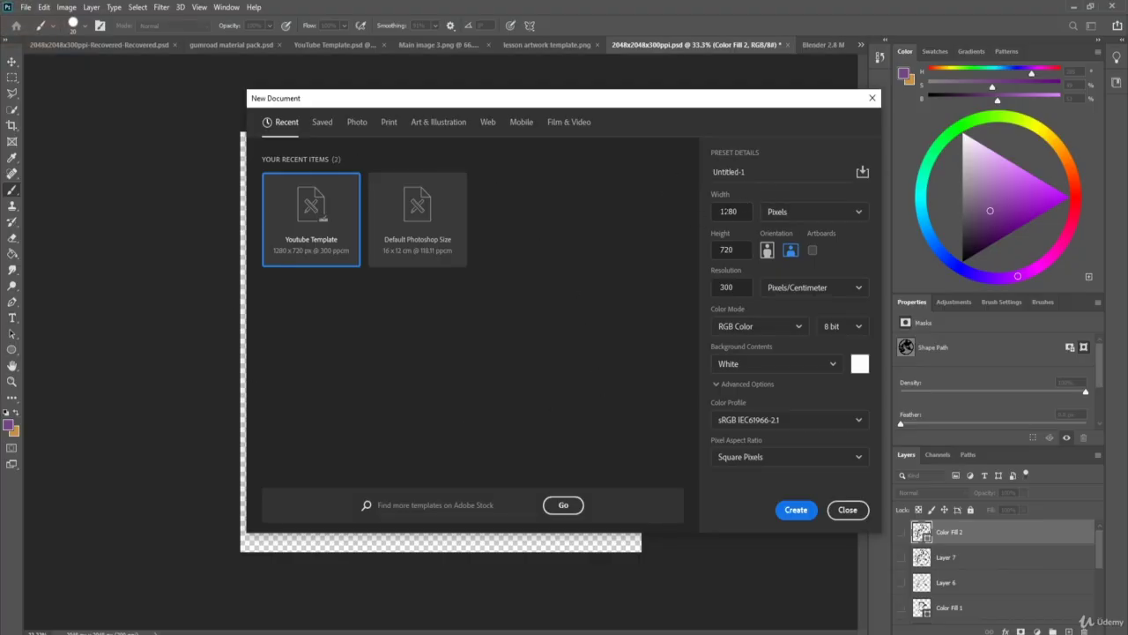
pyautogui.click(720, 212)
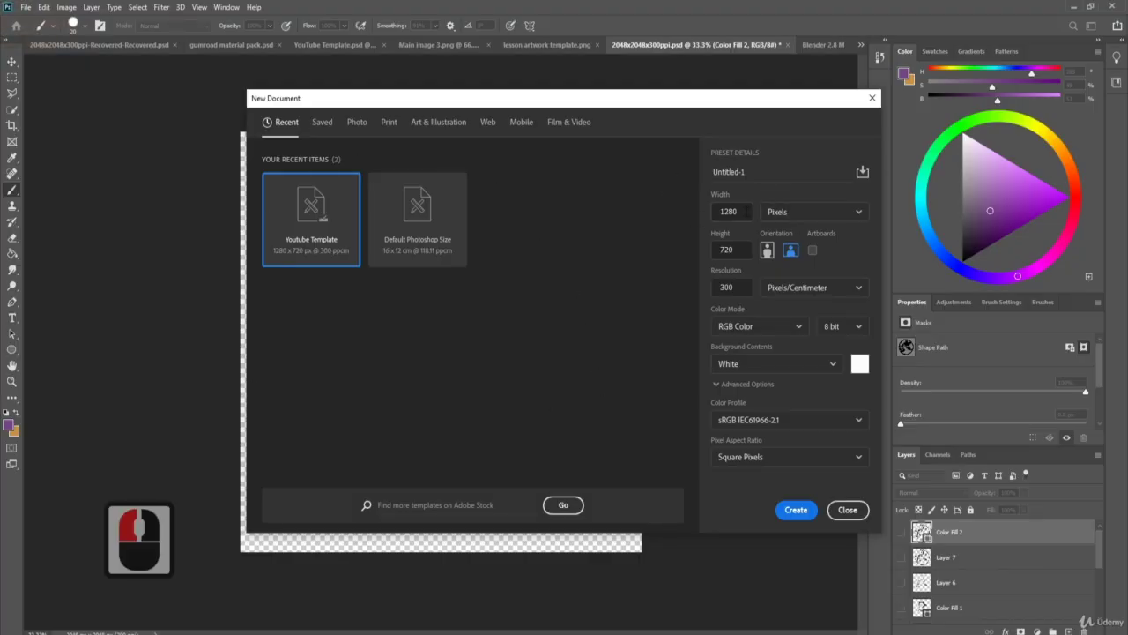
pyautogui.doubleClick(727, 212)
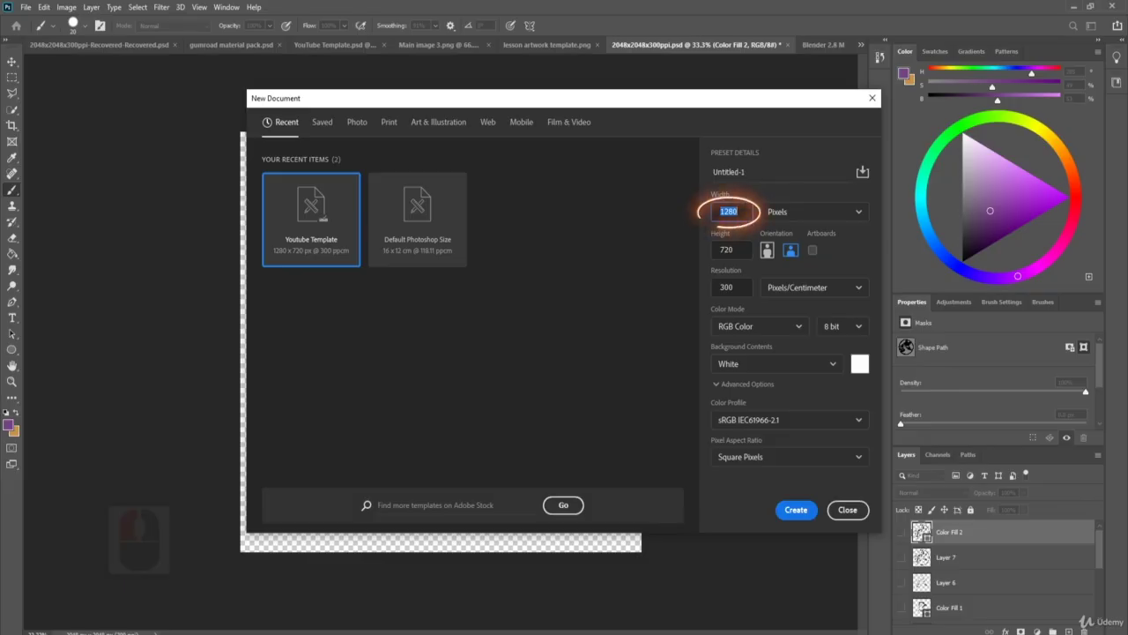
pyautogui.write('2048')
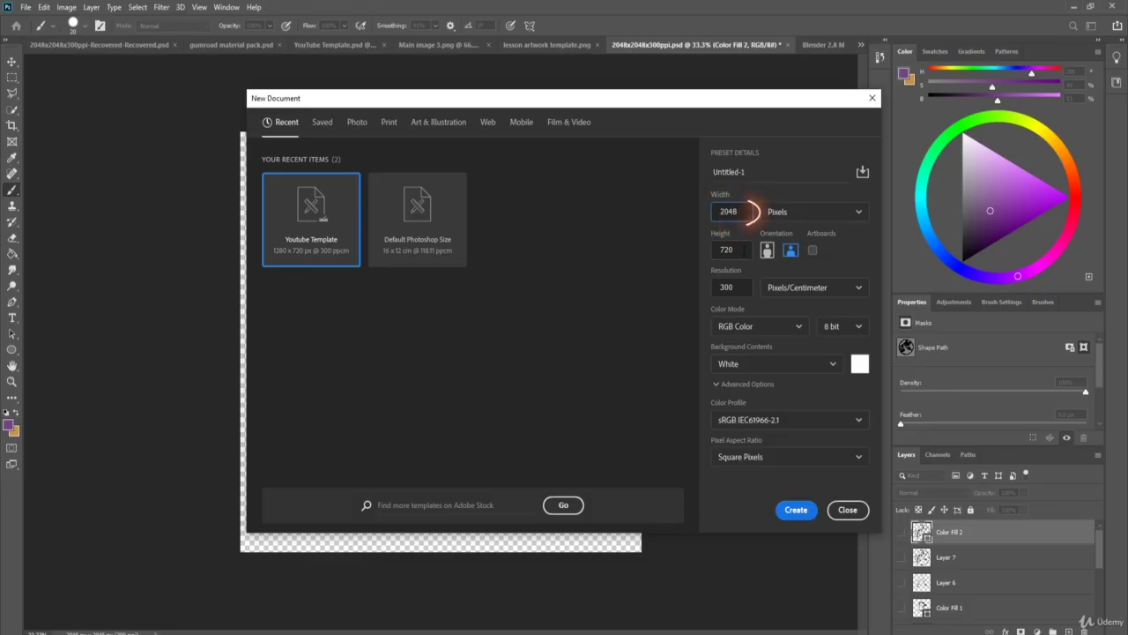
pyautogui.click(745, 250)
pyautogui.press('BackSpace')
pyautogui.press('BackSpace')
pyautogui.press('BackSpace')
pyautogui.press('BackSpace')
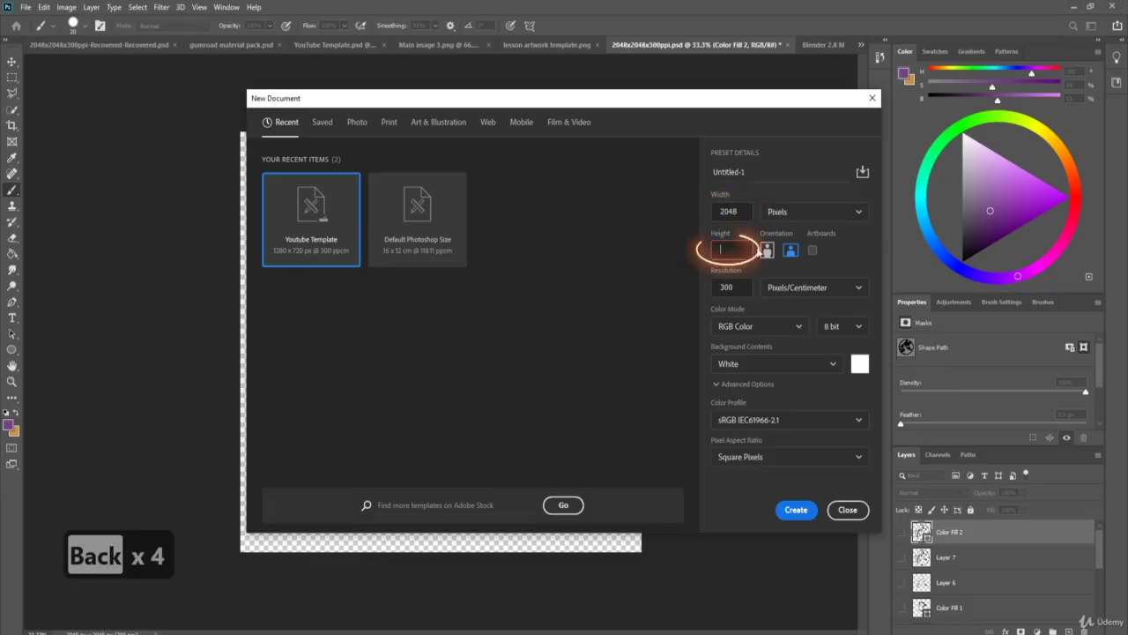
pyautogui.write('2048')
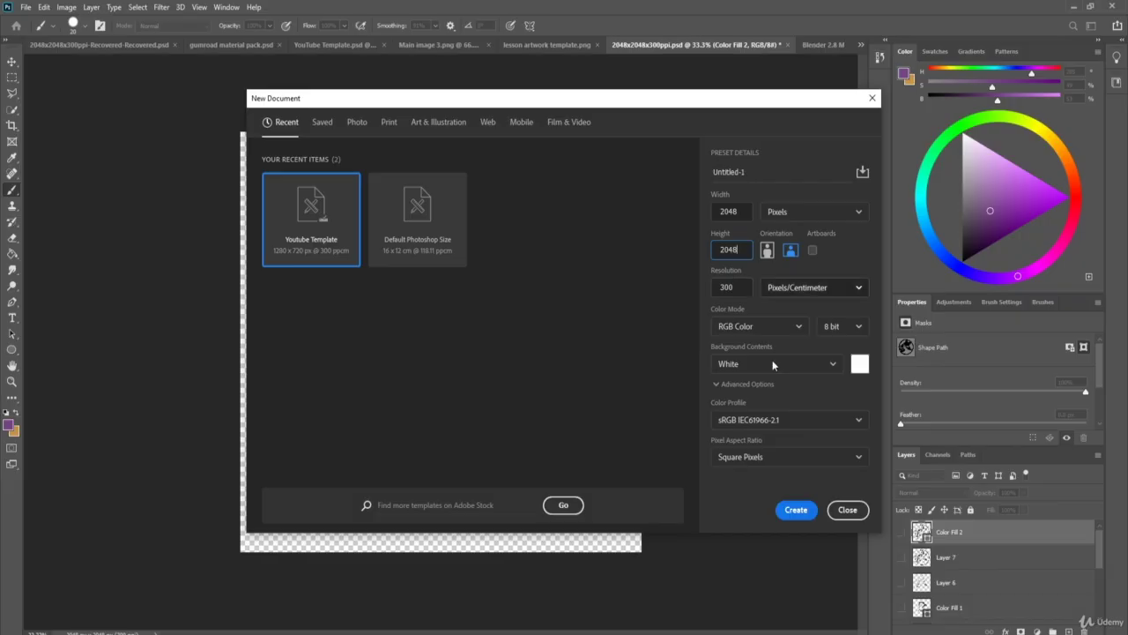
pyautogui.click(873, 97)
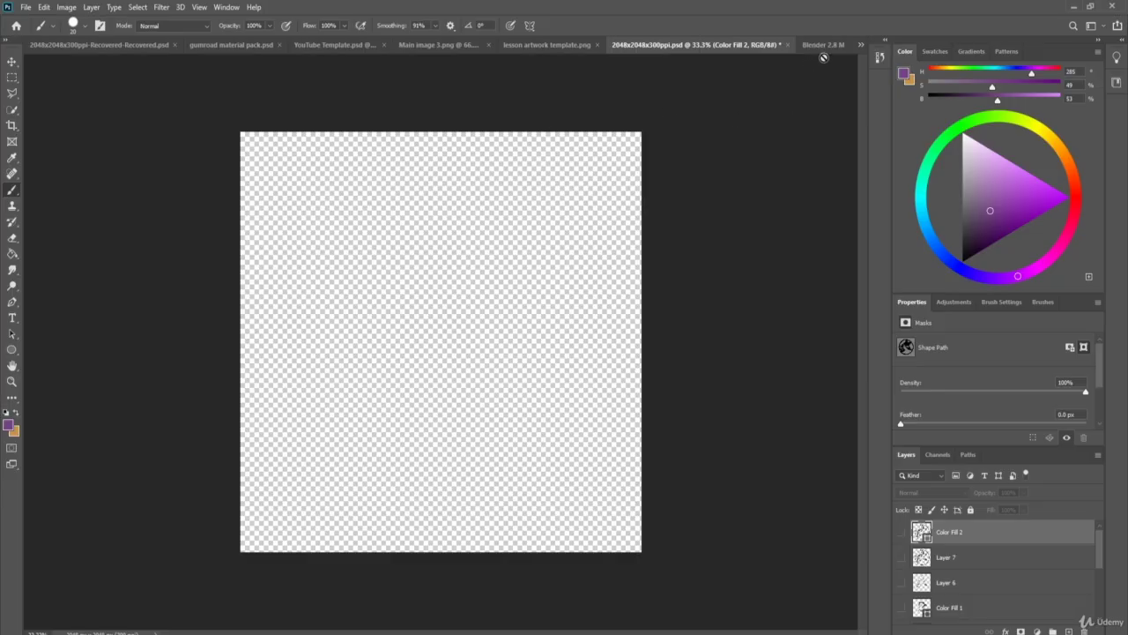
# Compare the hummingbird reference image with the blank 2048x2048x300ppi.psd canvas and try floating the image in its own window
pyautogui.click(832, 49)
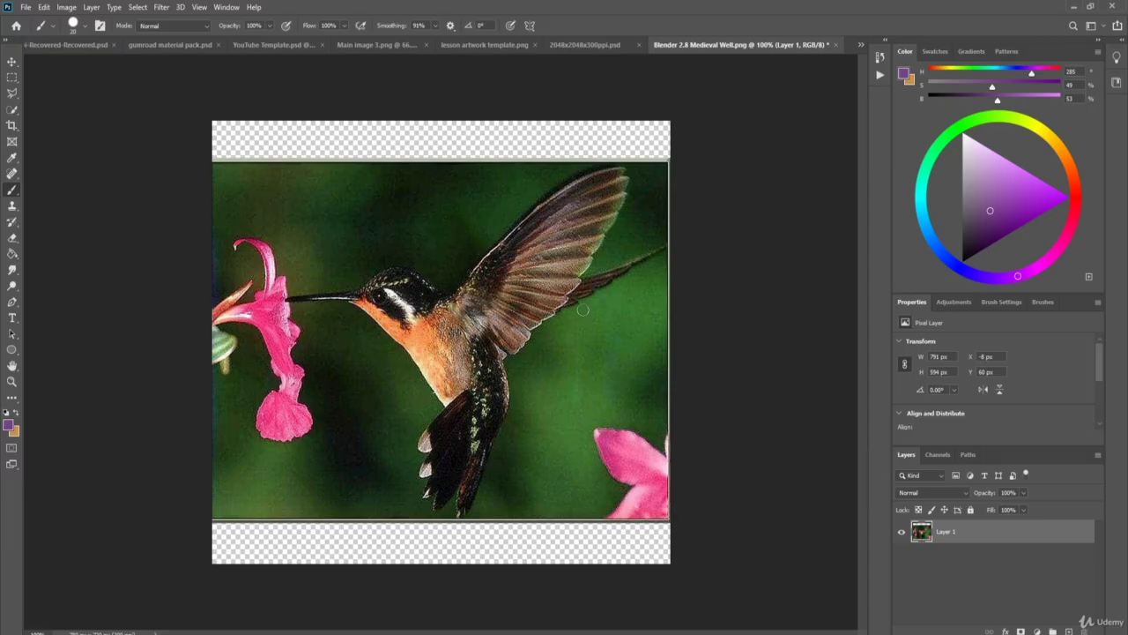
pyautogui.click(594, 46)
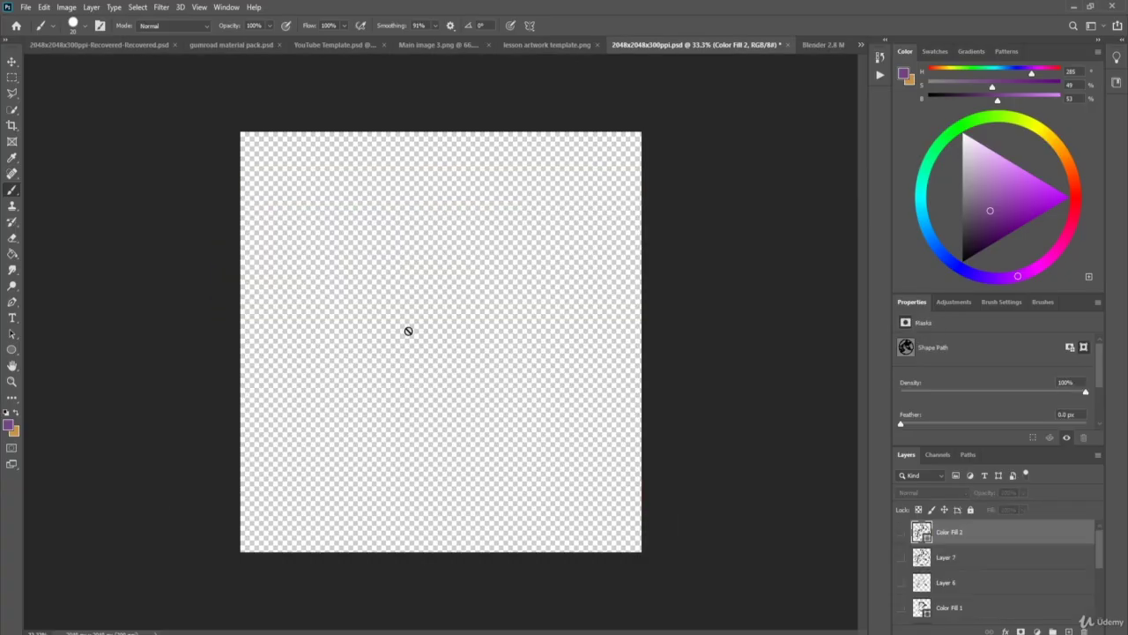
pyautogui.click(821, 45)
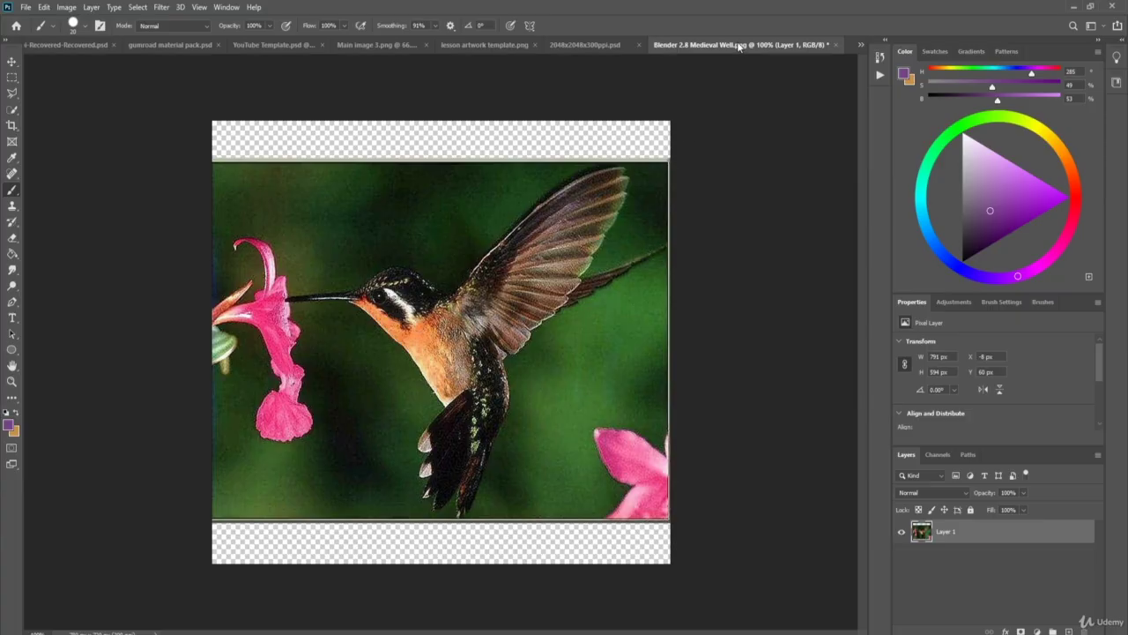
pyautogui.moveTo(738, 46); pyautogui.dragTo(382, 92)
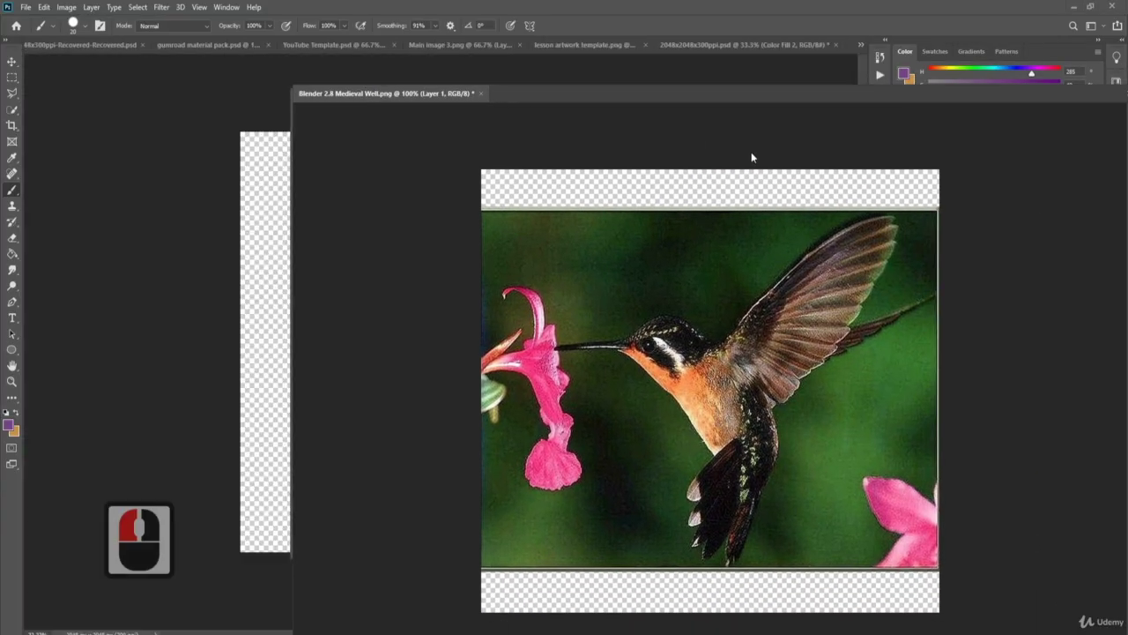
pyautogui.press('F9')
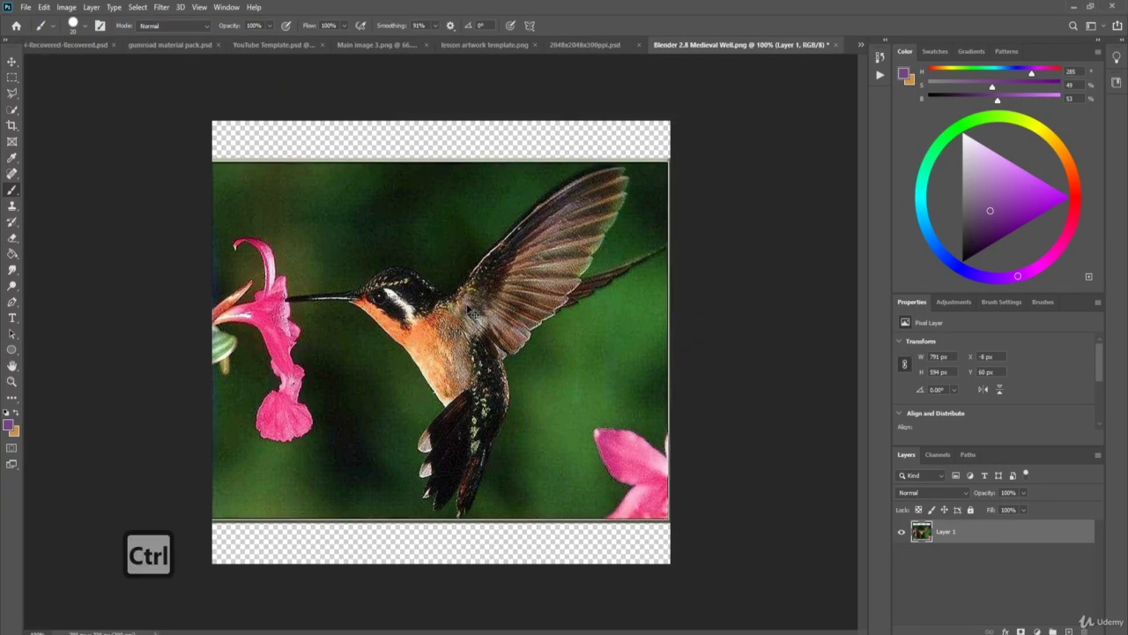
pyautogui.hotkey('ctrl', 't')
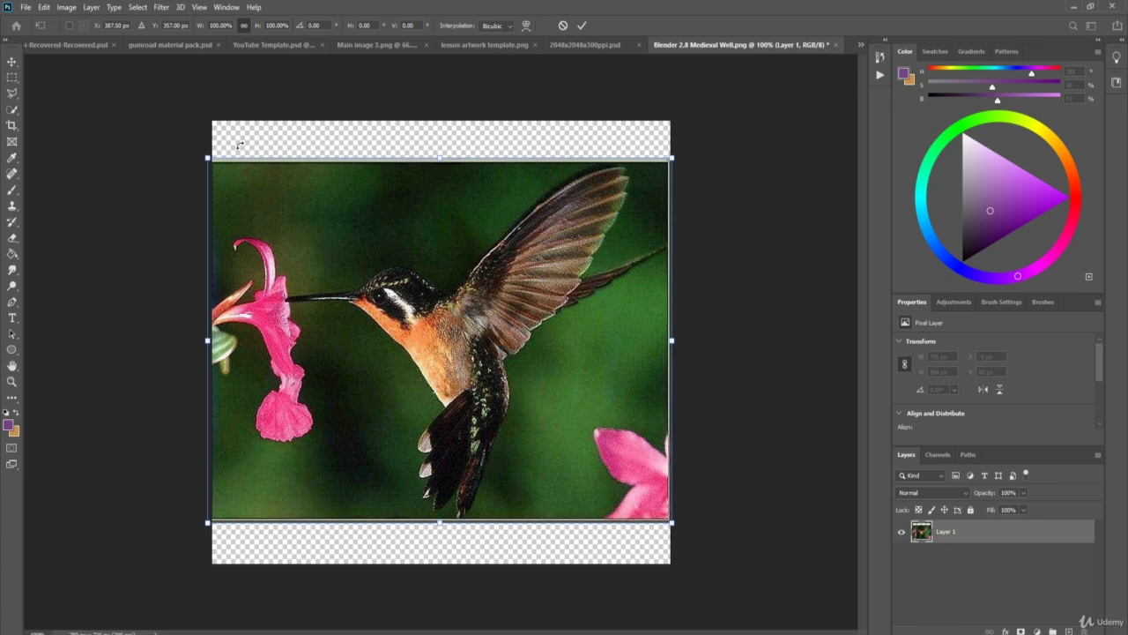
pyautogui.moveTo(207, 155); pyautogui.dragTo(379, 298)
pyautogui.moveTo(440, 337); pyautogui.dragTo(341, 285)
pyautogui.press('Escape')
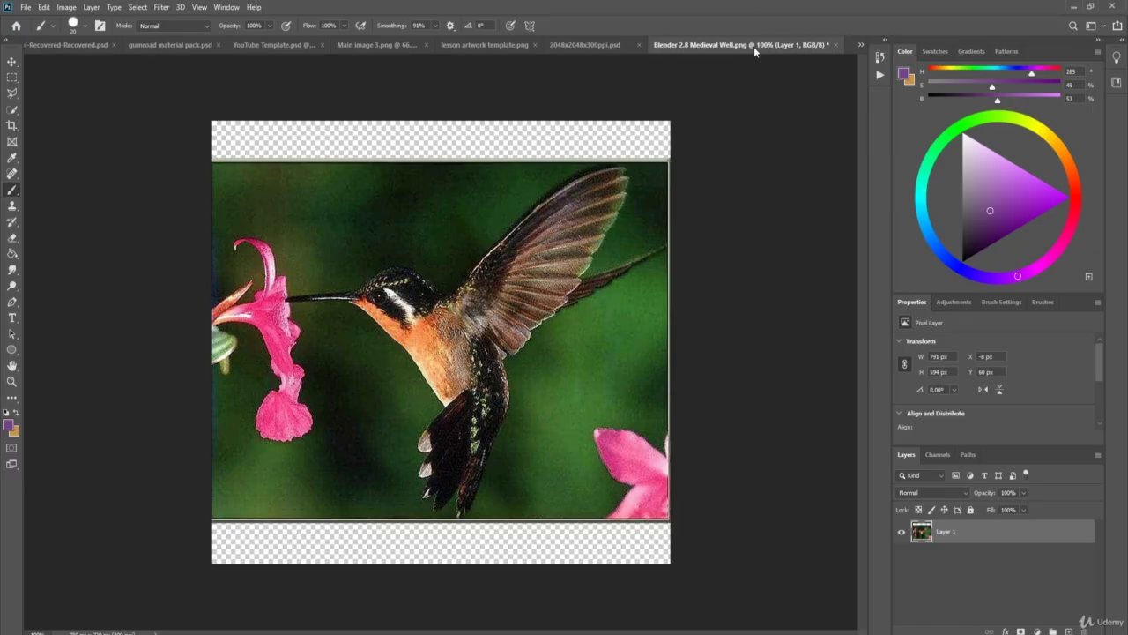
# Float the hummingbird image in its own window, shrink the window to frame the bird, and place it clear of the blank canvas
pyautogui.moveTo(751, 49); pyautogui.dragTo(661, 109)
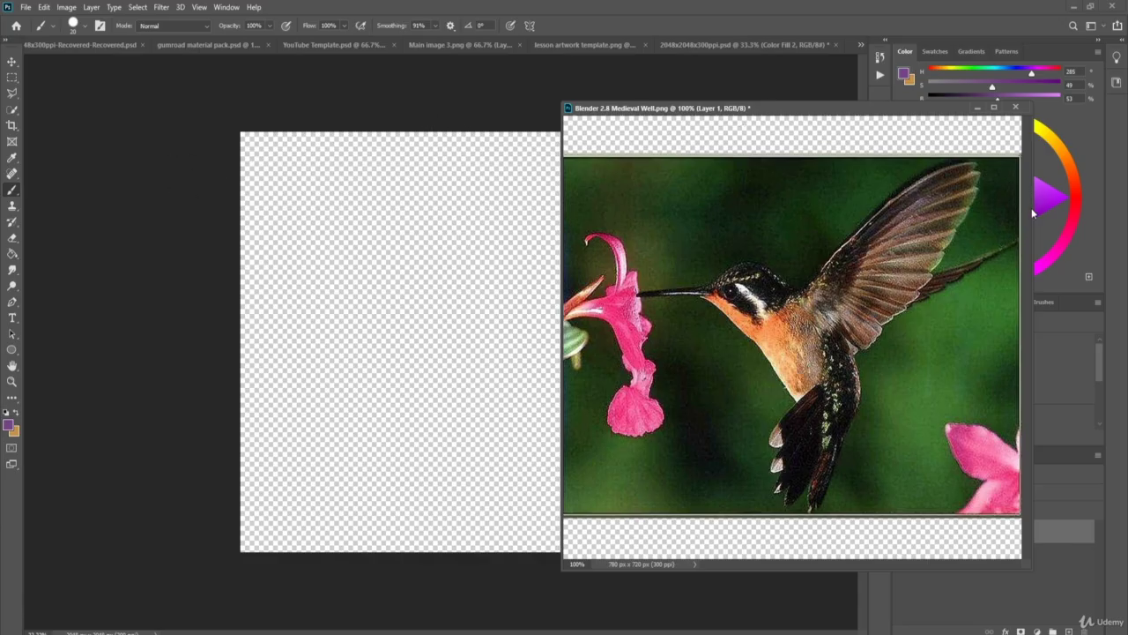
pyautogui.moveTo(1032, 208); pyautogui.dragTo(928, 217)
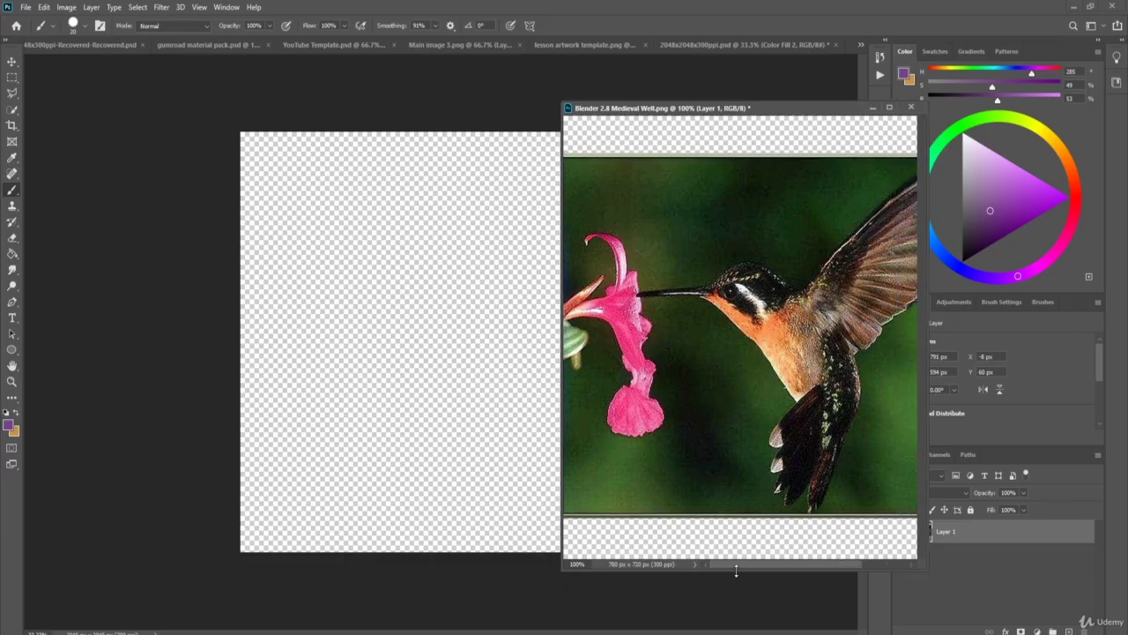
pyautogui.moveTo(739, 570); pyautogui.dragTo(750, 474)
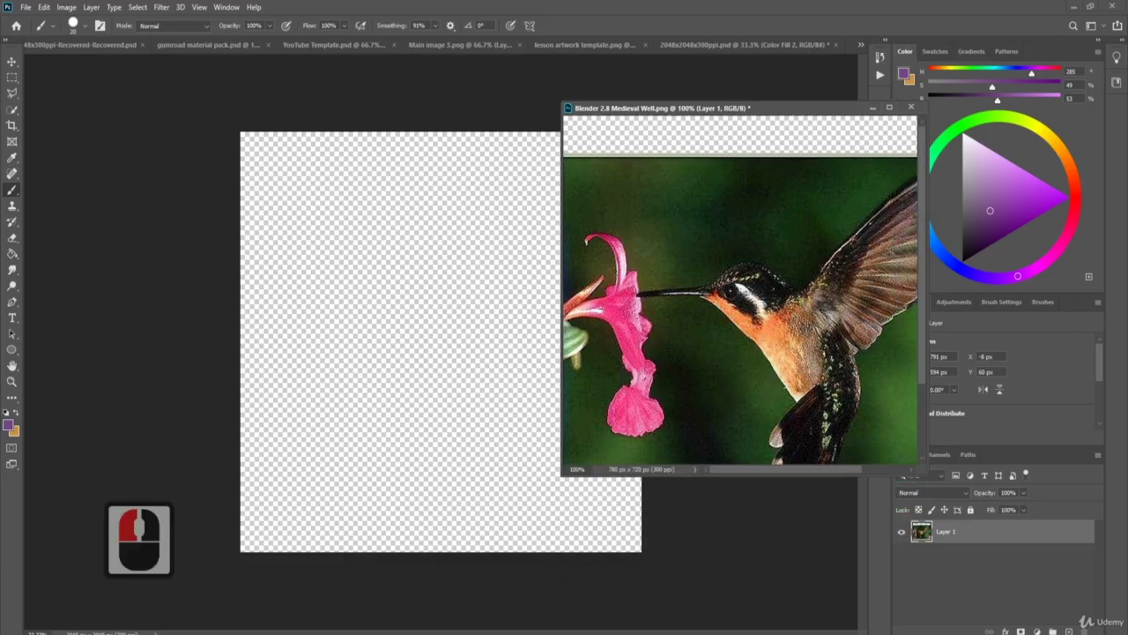
pyautogui.moveTo(920, 329); pyautogui.dragTo(920, 364)
pyautogui.moveTo(752, 109); pyautogui.dragTo(950, 16)
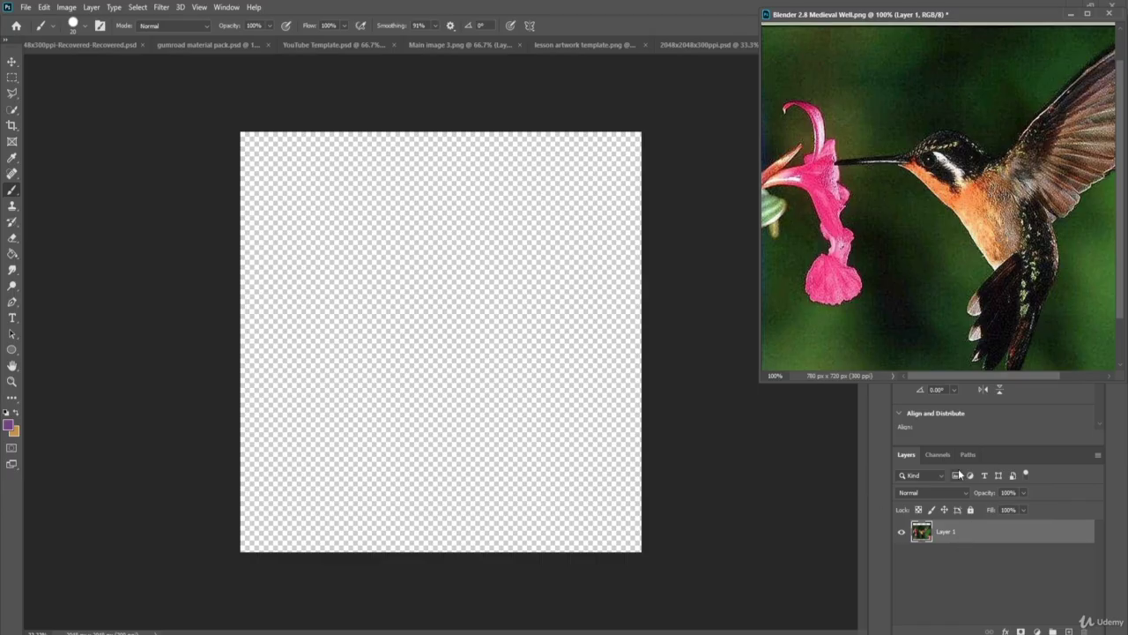
# Add a new layer to 2048x2048x300ppi.psd and activate the Ellipse tool
pyautogui.click(711, 45)
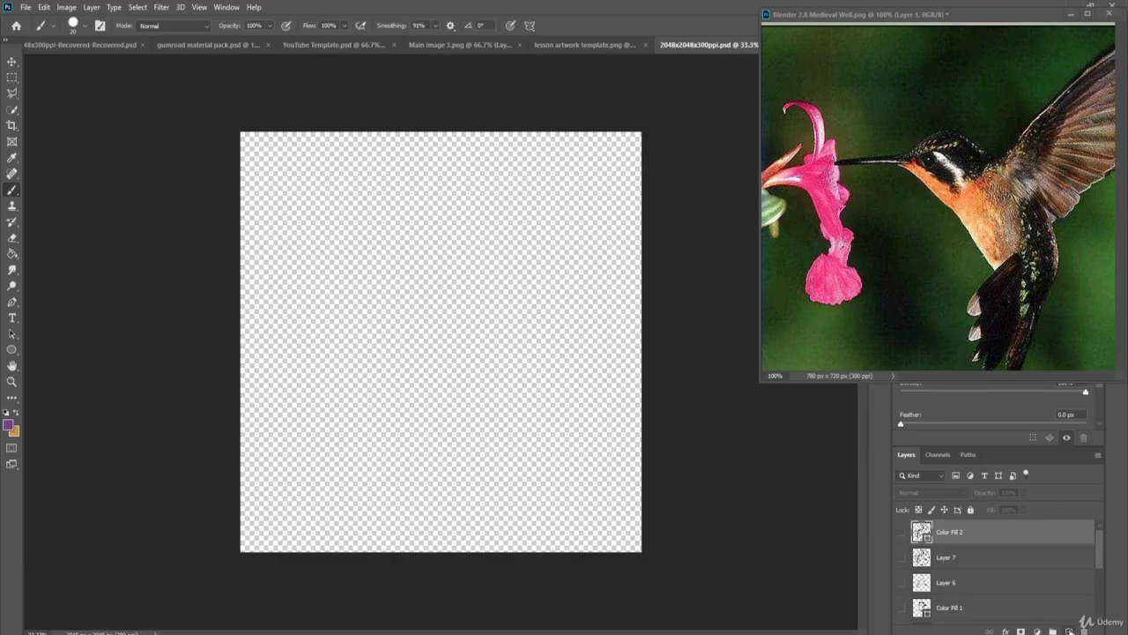
pyautogui.click(1069, 631)
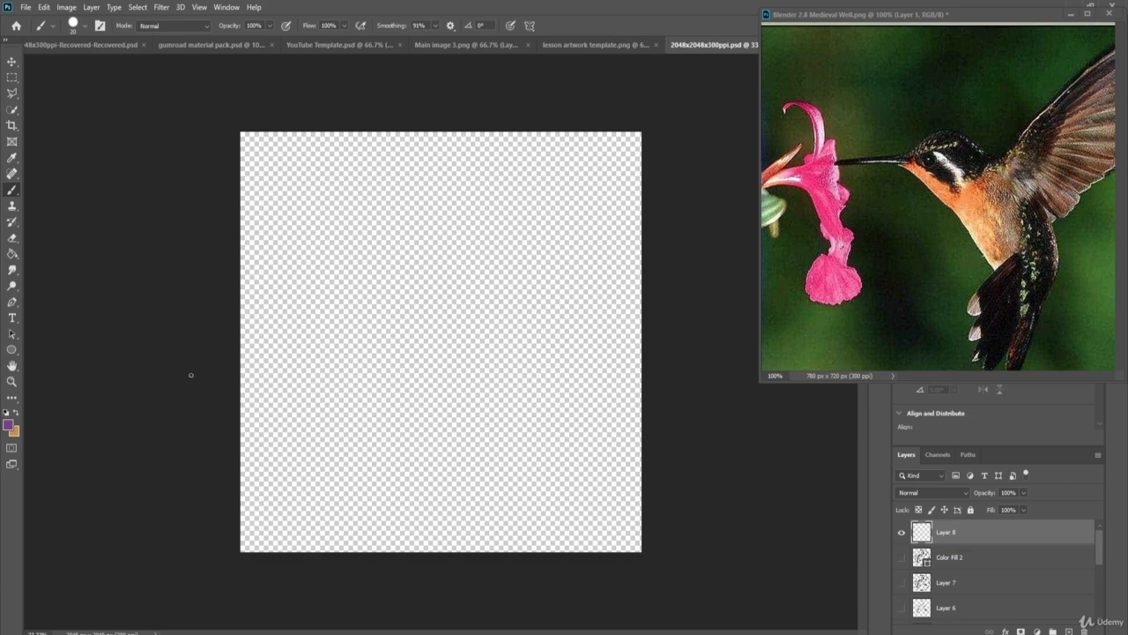
pyautogui.rightClick(13, 351)
pyautogui.rightClick(14, 353)
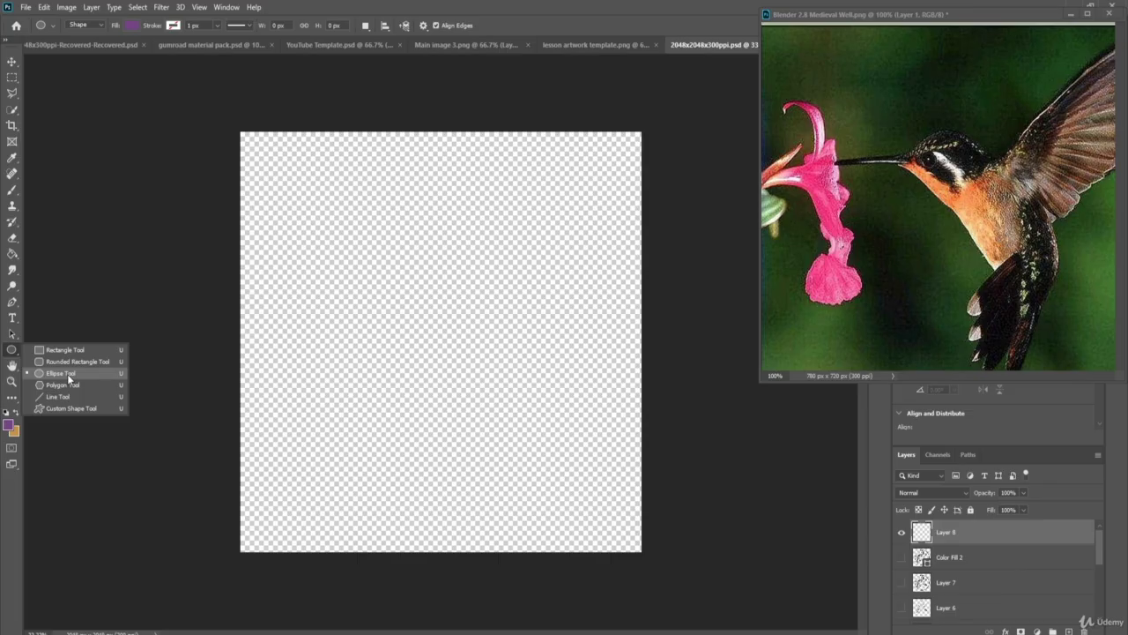
pyautogui.click(66, 374)
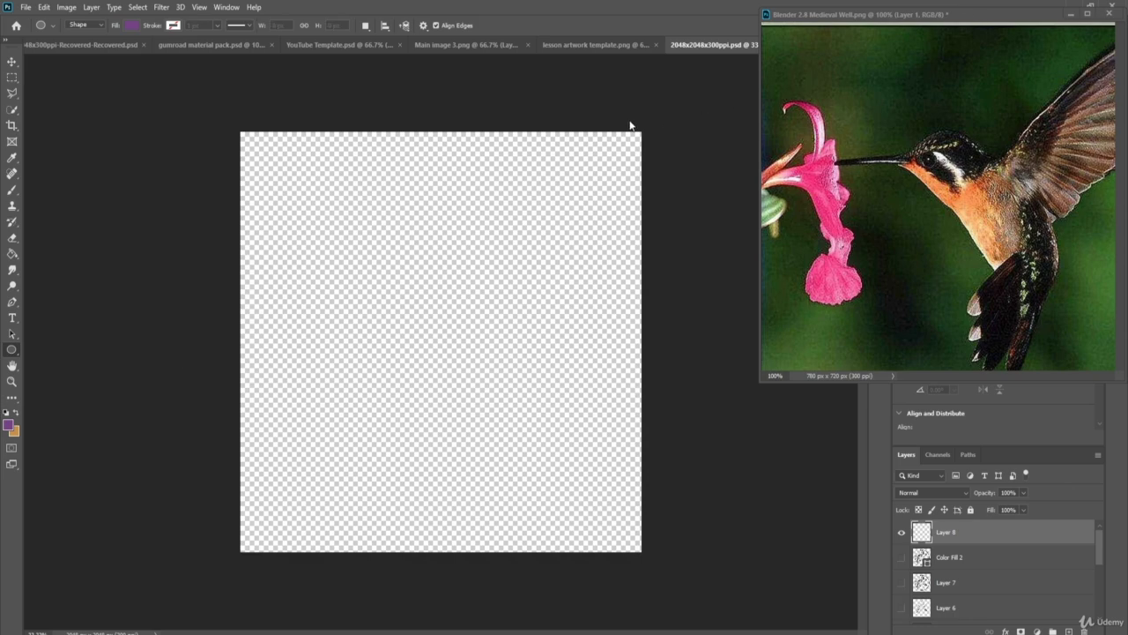
# Set the foreground colour to a neutral grey with 0% saturation and 61% brightness, keeping the reference window clear of the canvas
pyautogui.moveTo(630, 125); pyautogui.dragTo(604, 123)
pyautogui.moveTo(992, 213)
pyautogui.mouseDown()
pyautogui.moveTo(960, 194)
pyautogui.moveTo(962, 182)
pyautogui.mouseUp()
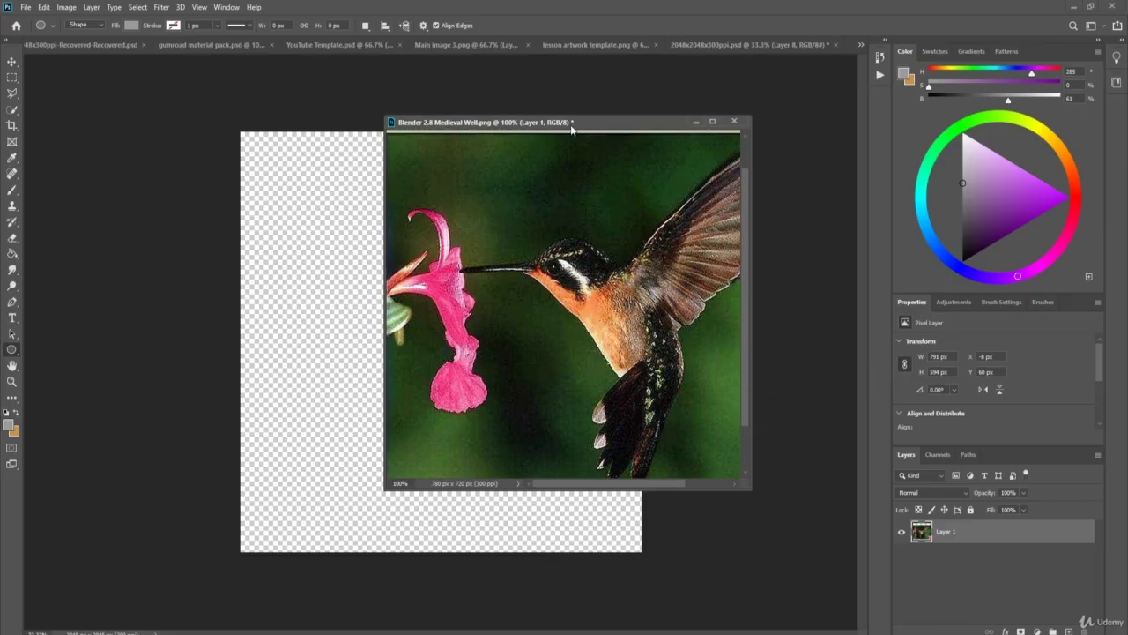
pyautogui.moveTo(580, 121); pyautogui.dragTo(960, 15)
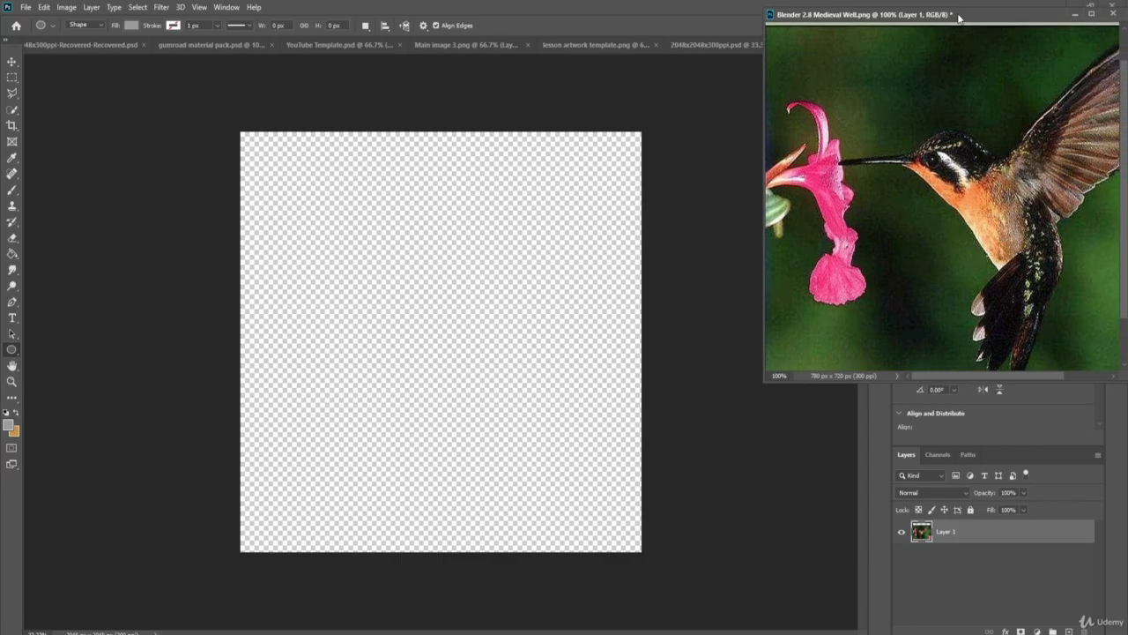
# Draw a grey-filled circle about 1853 px in diameter, roughly centred on the blank 2048x2048x300ppi.psd canvas
pyautogui.click(310, 247)
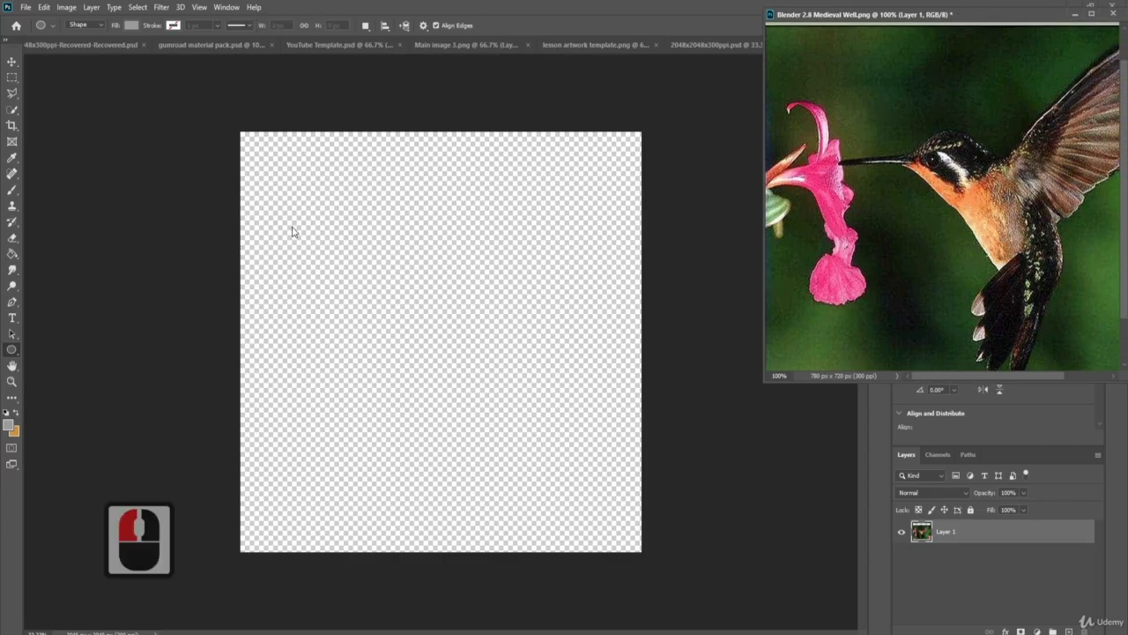
pyautogui.moveTo(292, 224); pyautogui.dragTo(617, 578)
pyautogui.press('space')
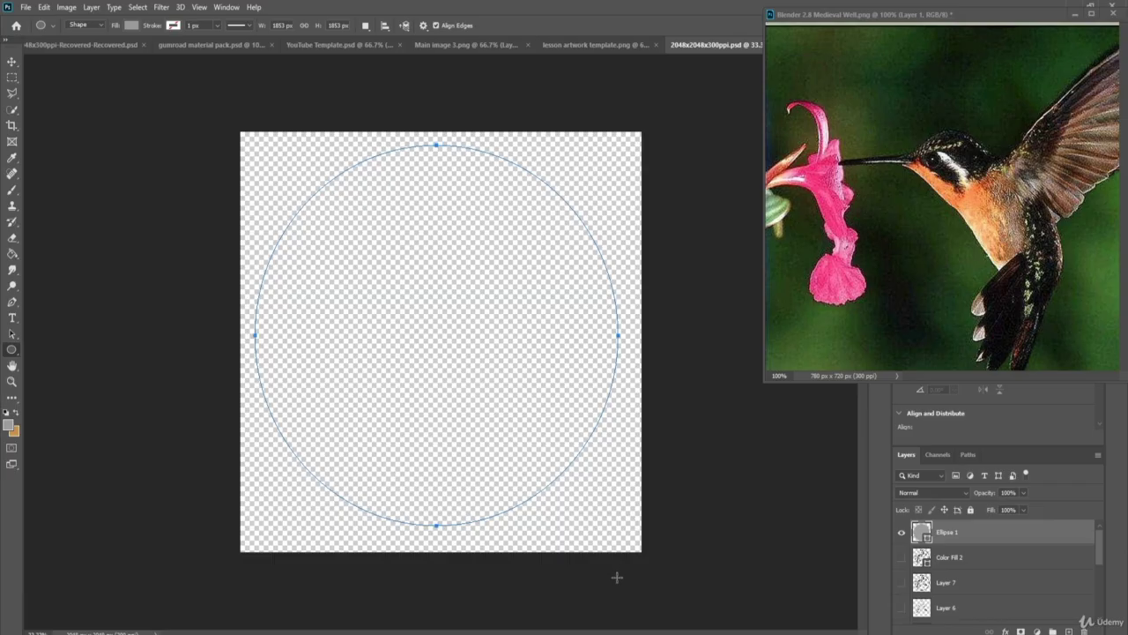